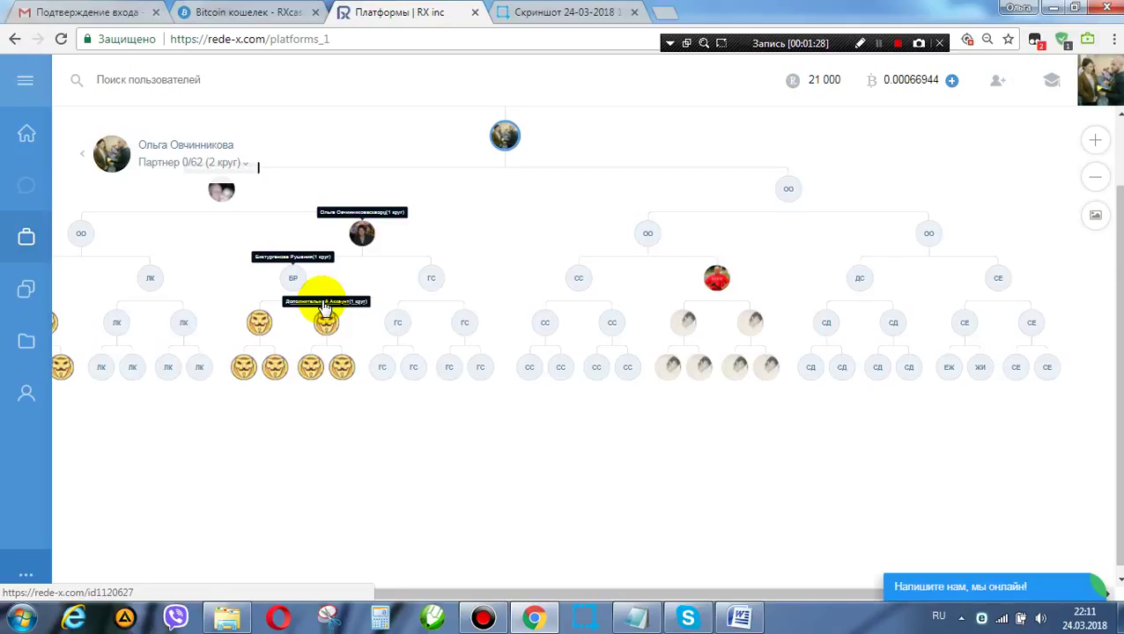
Step: Switch to the 'Bitcoin кошелек - RXcash' tab to show the rx.cash wallet home page
left_click(251, 15)
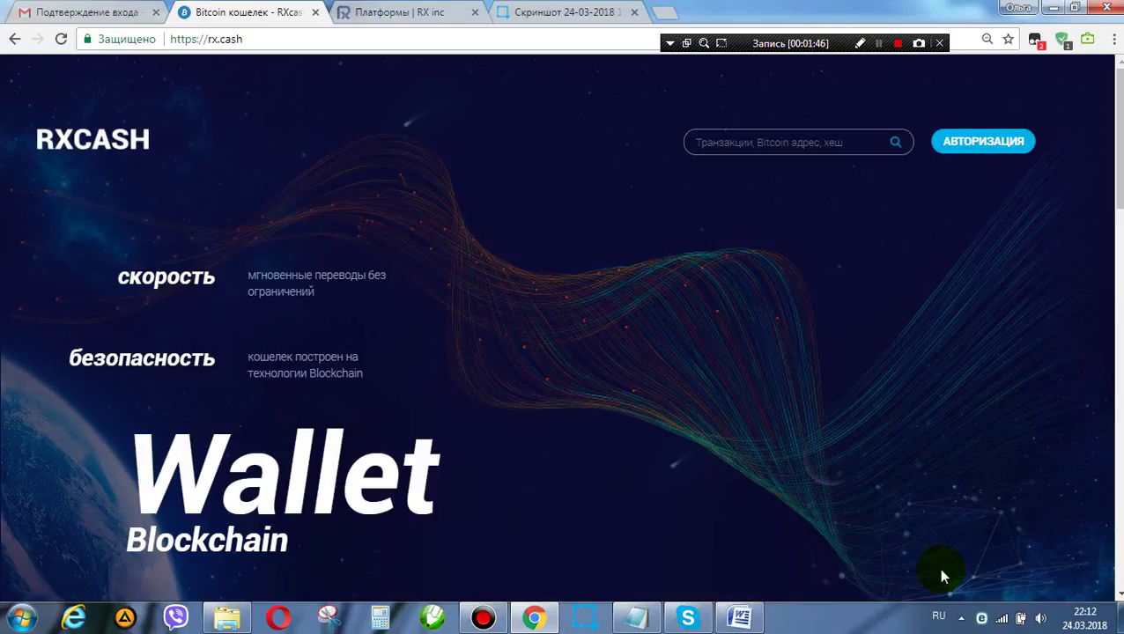
left_click(740, 618)
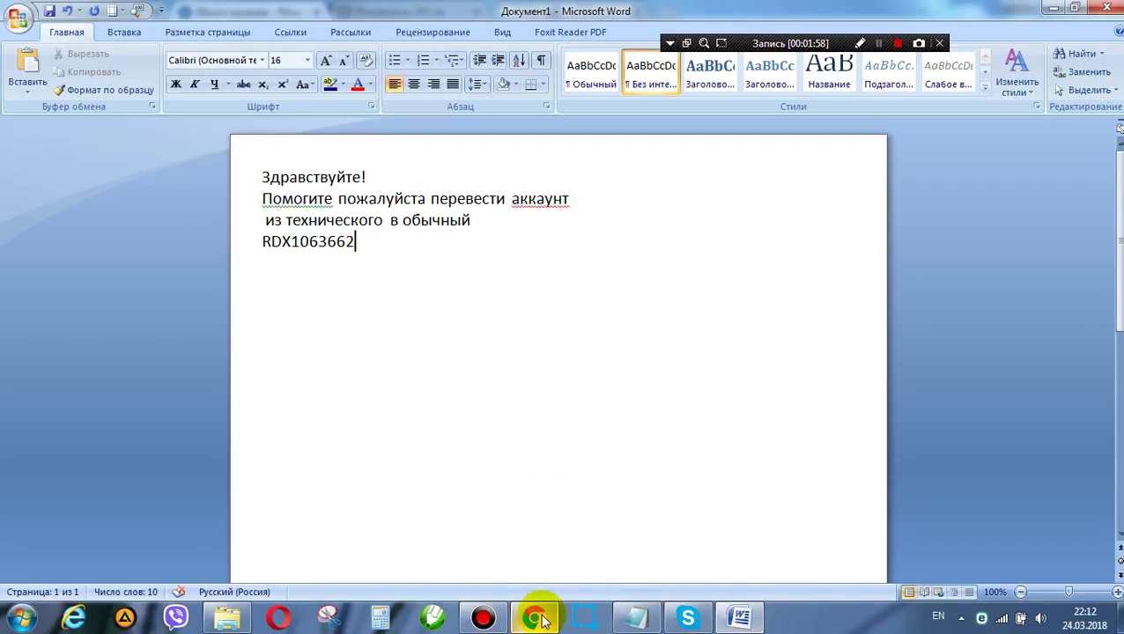
left_click(538, 529)
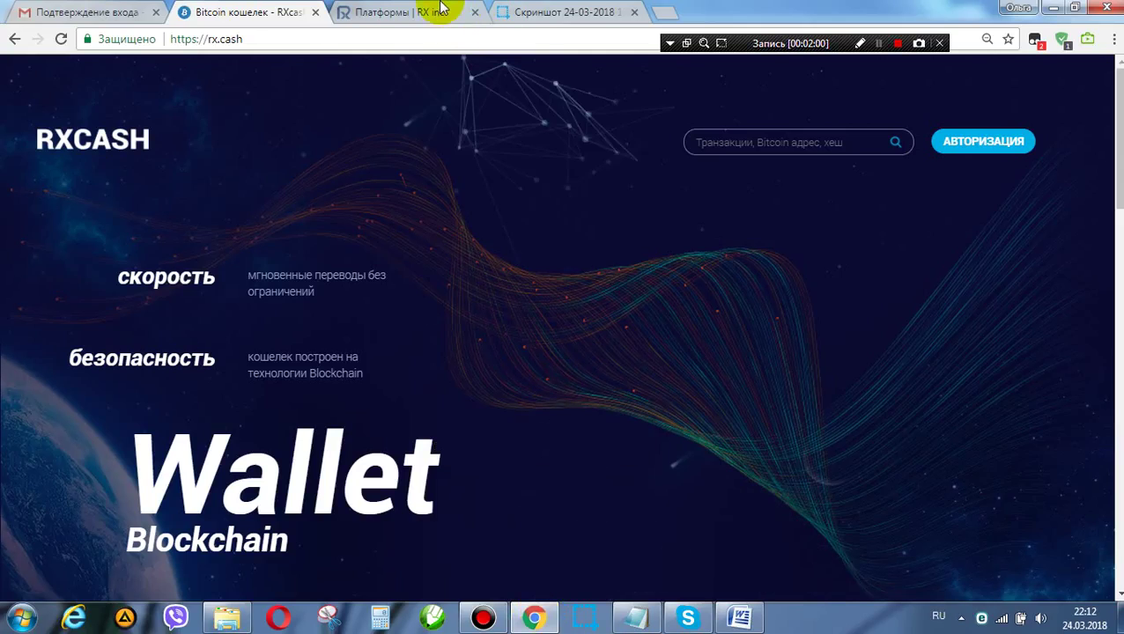
left_click(528, 14)
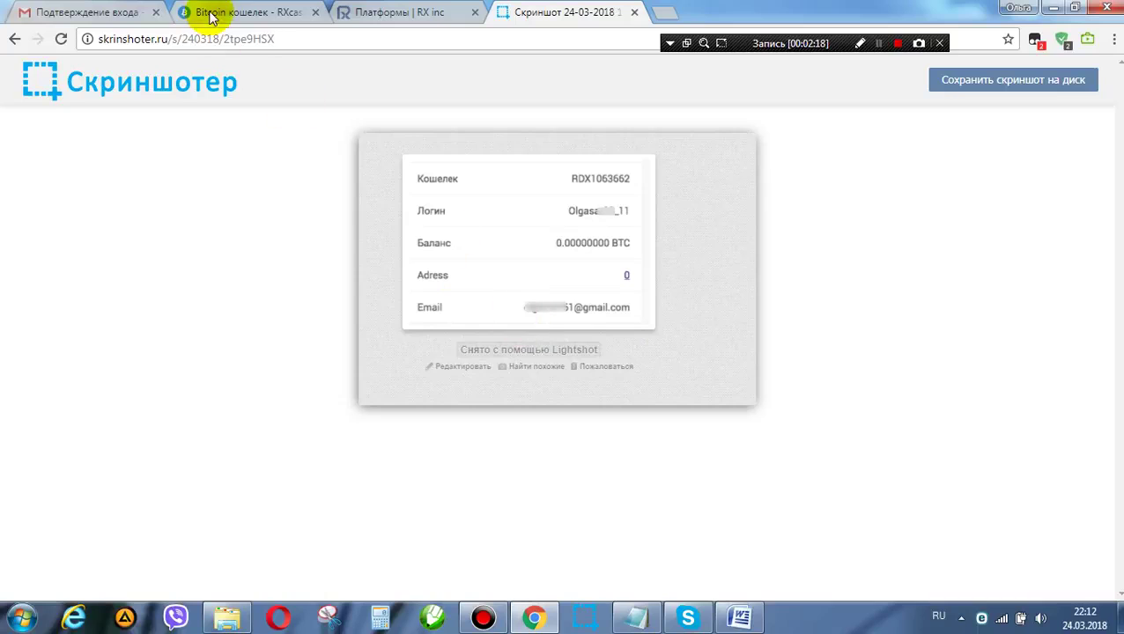
left_click(236, 15)
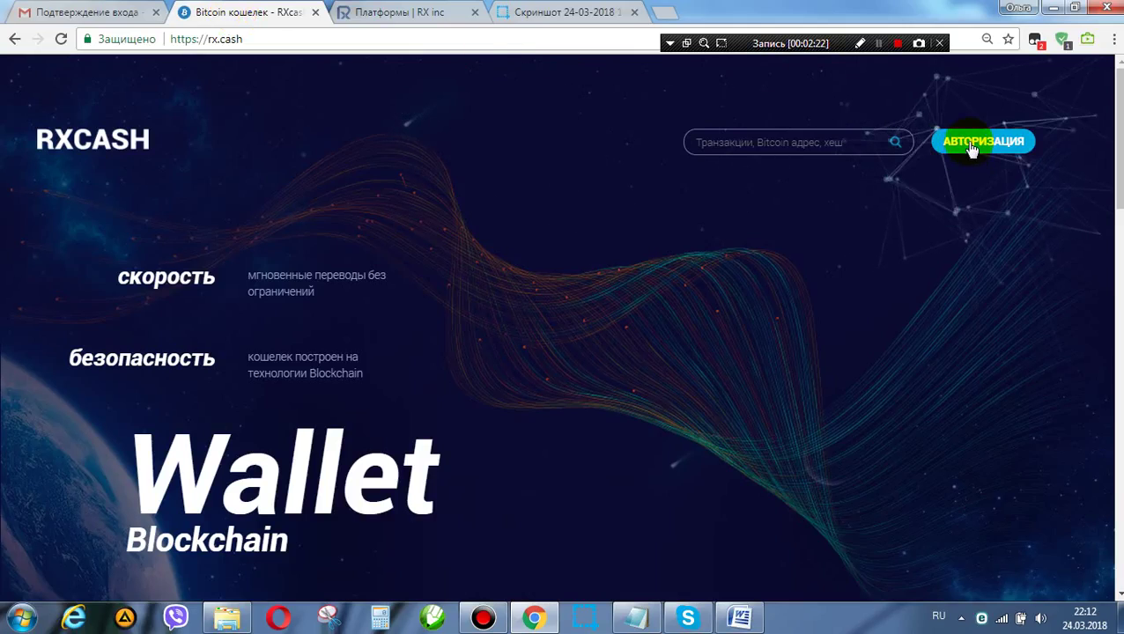
left_click(972, 143)
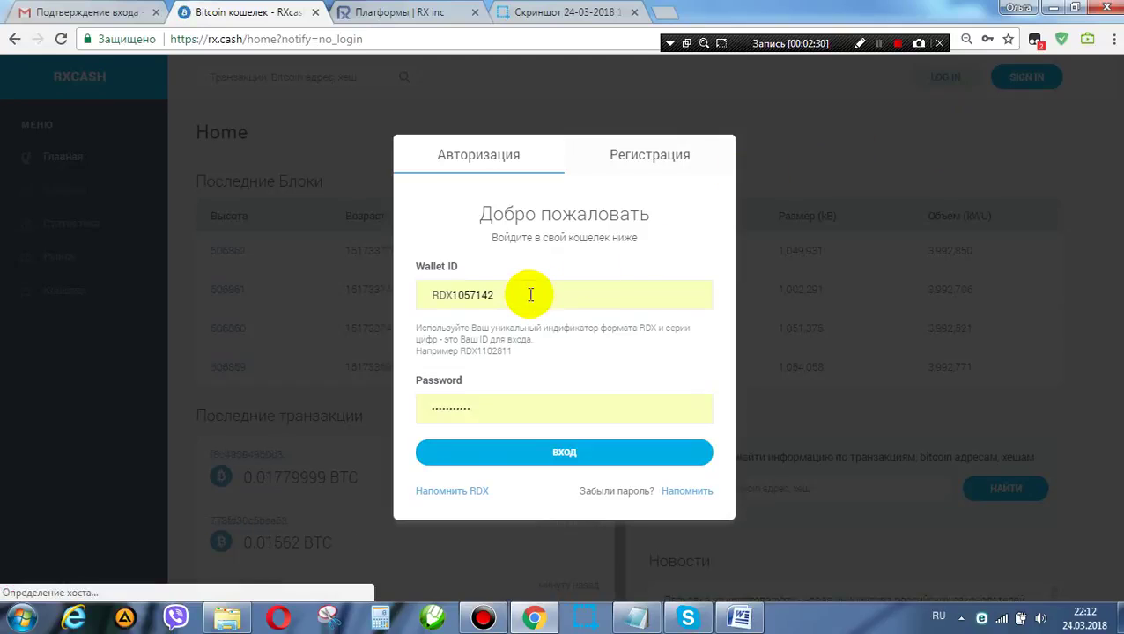
left_click(447, 291)
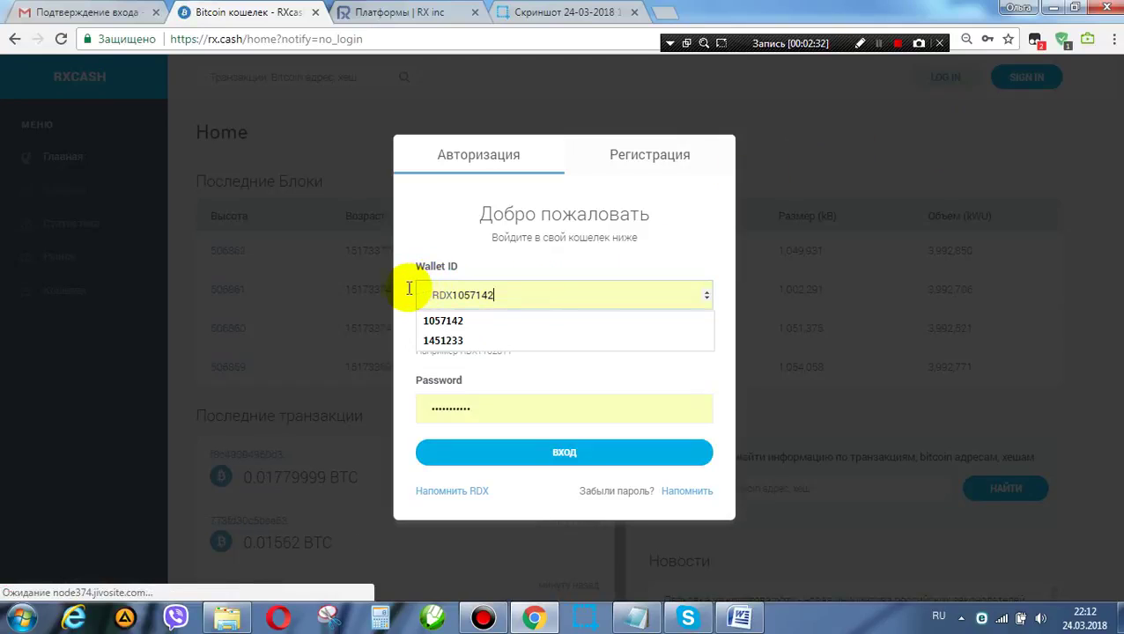
key("ctrl+a")
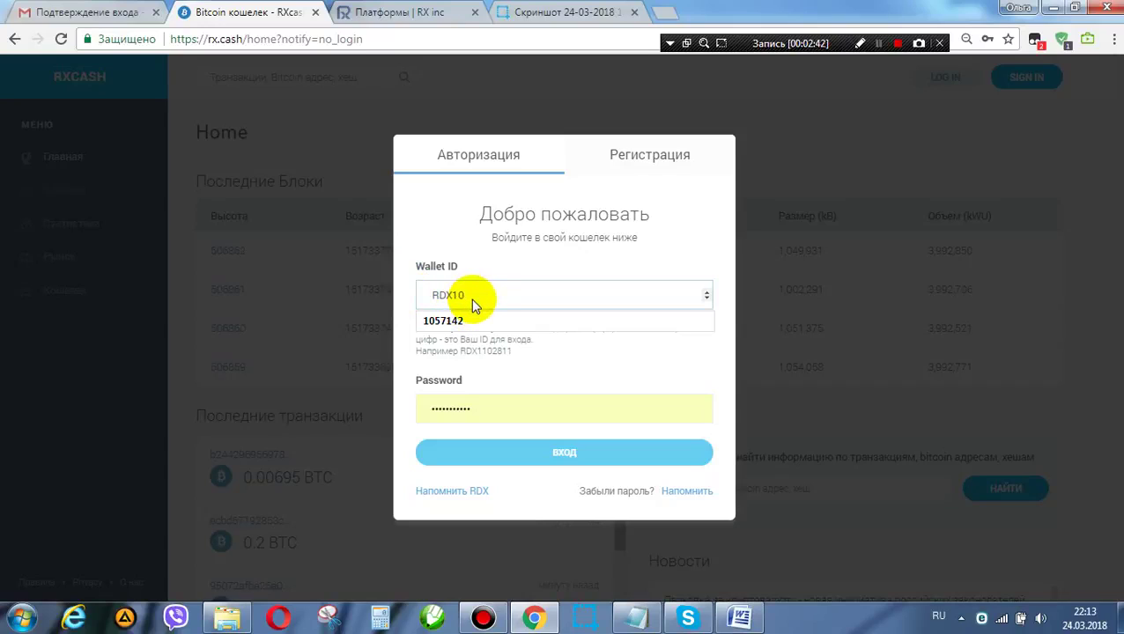
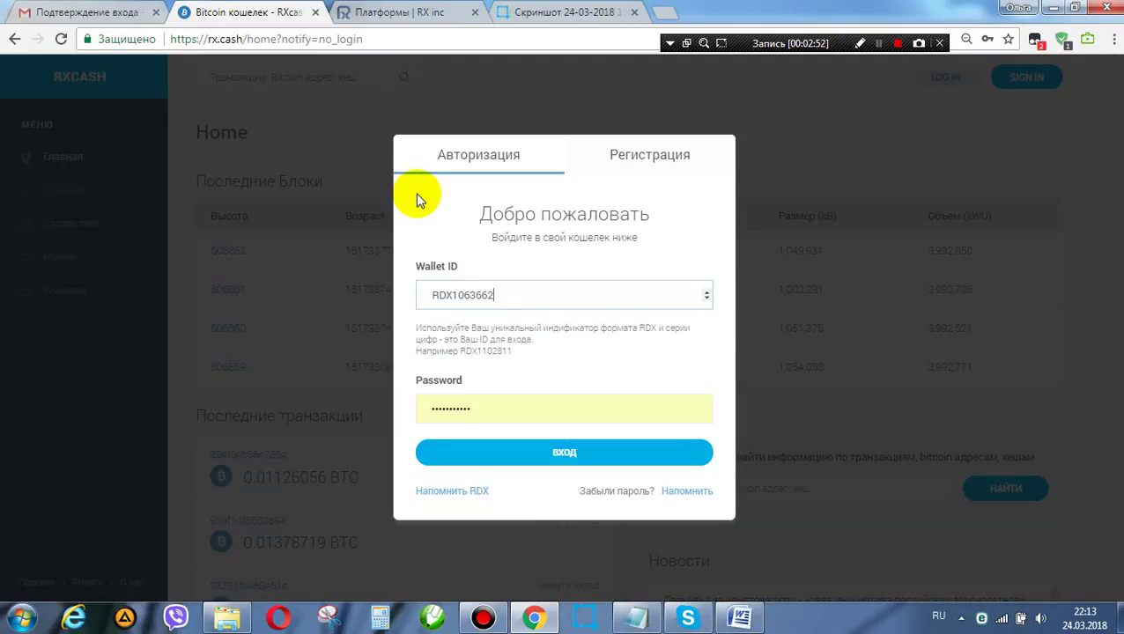
left_click(691, 491)
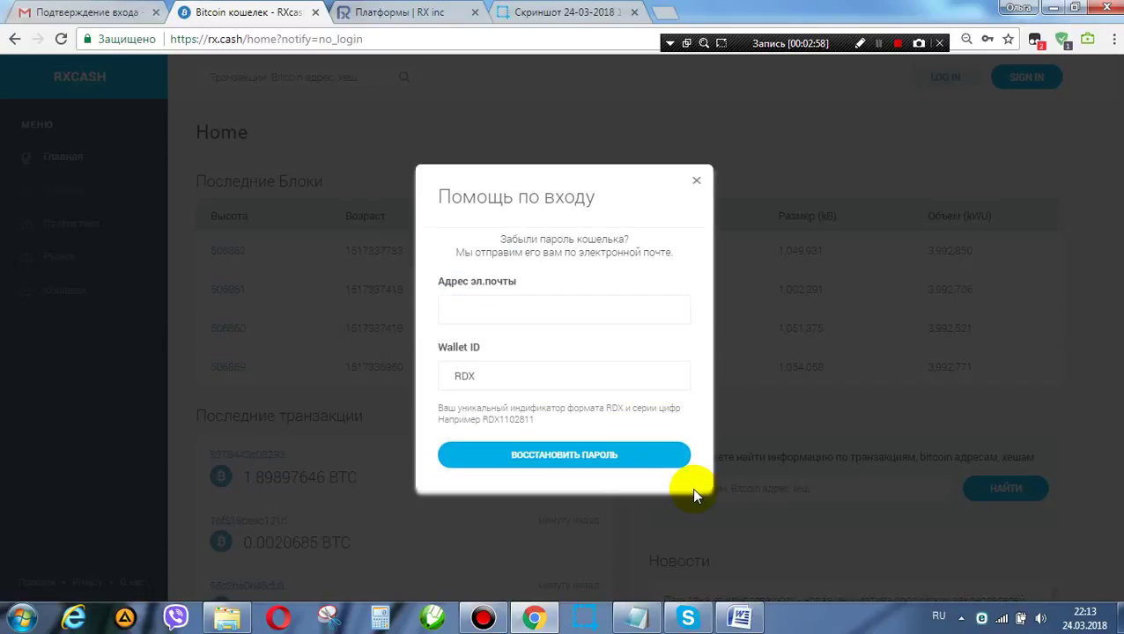
left_click(517, 309)
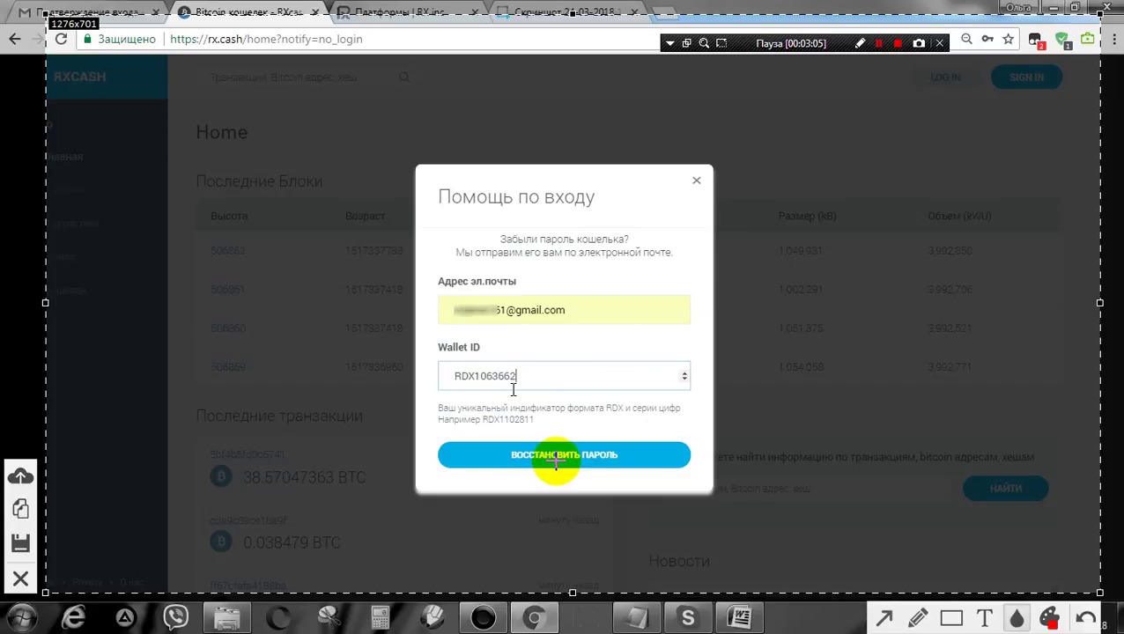
left_click(554, 455)
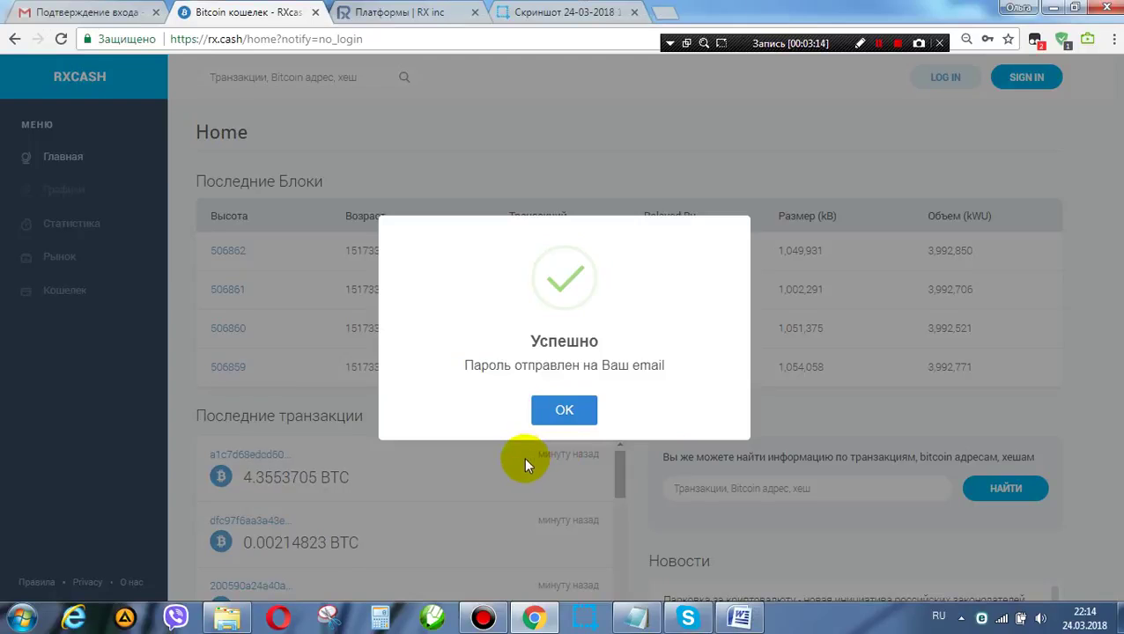
left_click(568, 410)
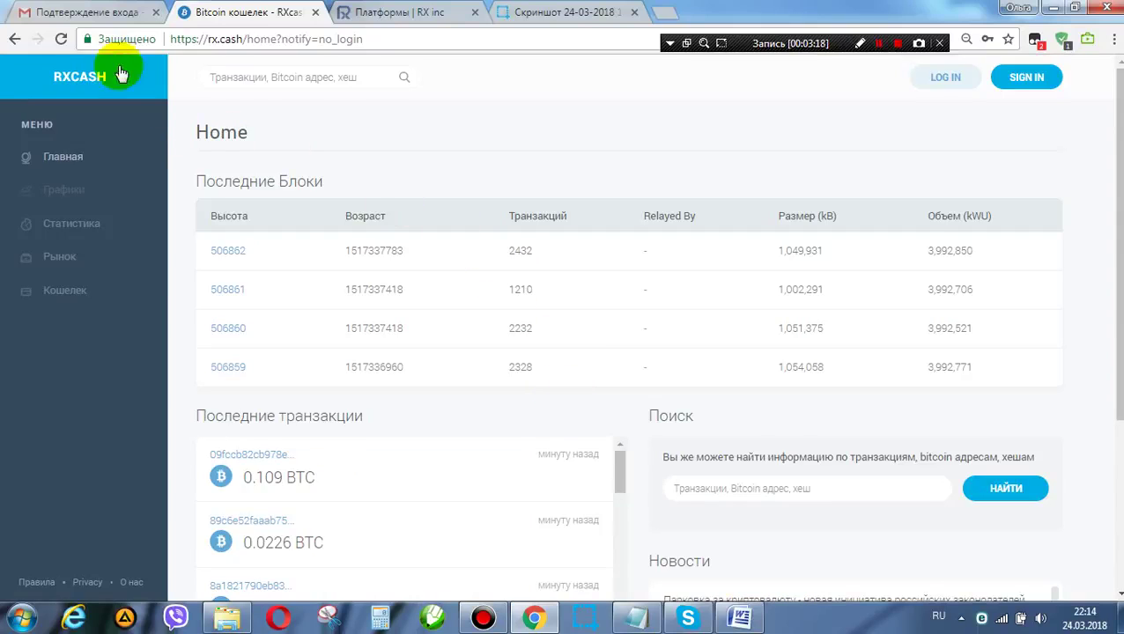
Step: Open the unread RXCASH 'Восстановление пароля' email from the Gmail inbox
left_click(90, 16)
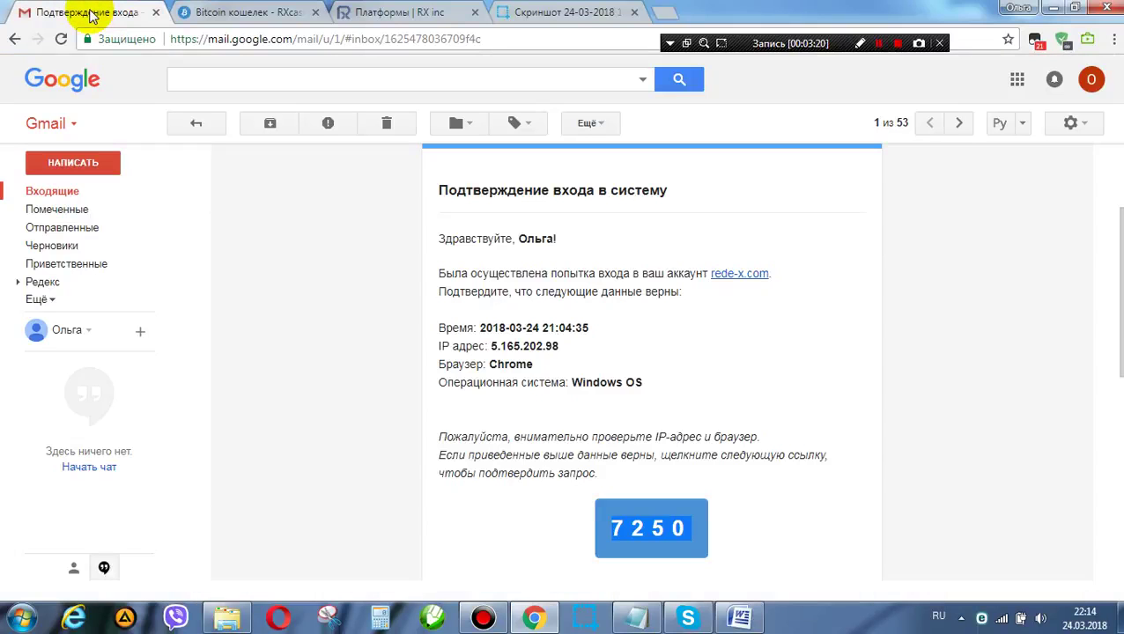
left_click(49, 191)
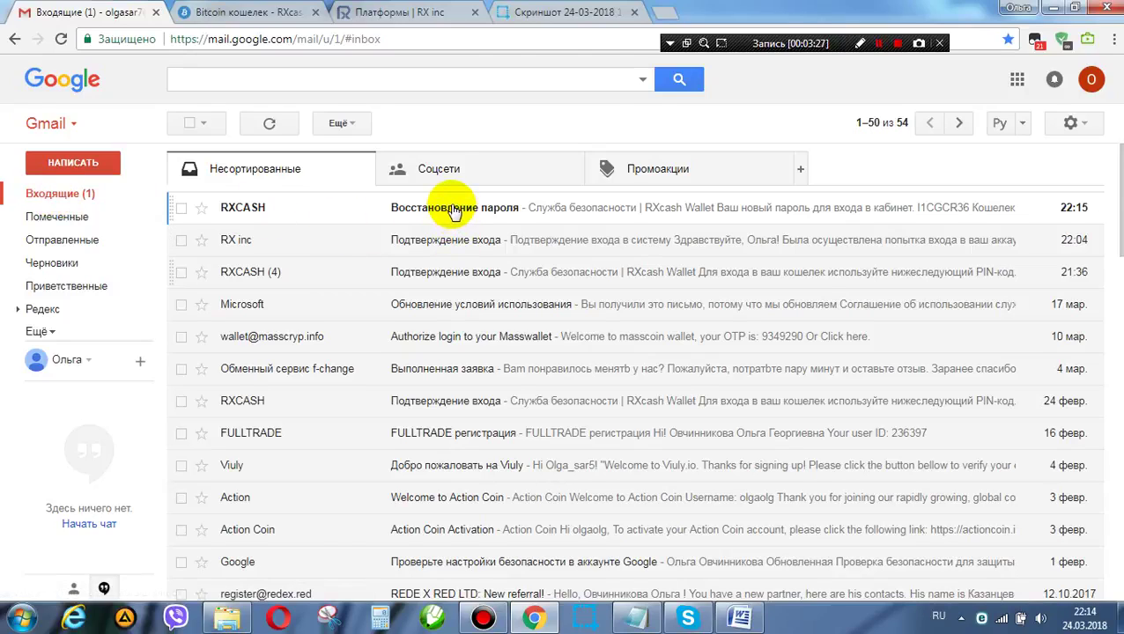
left_click(453, 208)
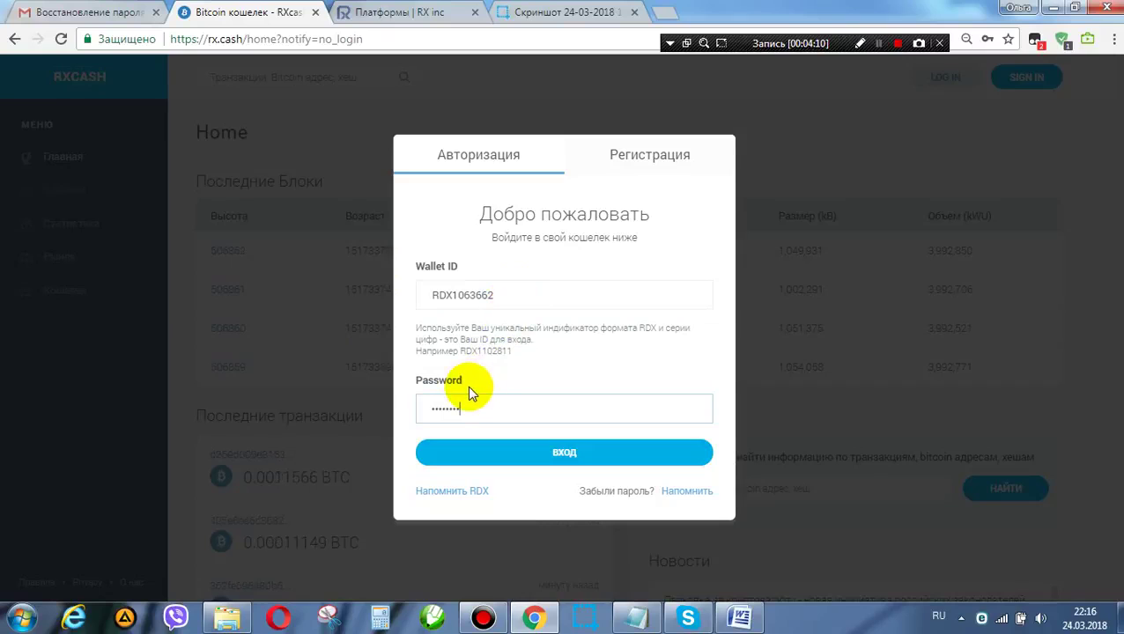
Step: Submit the login with the new password, answering the 13+6 captcha with 19, then go to Gmail
left_click(562, 459)
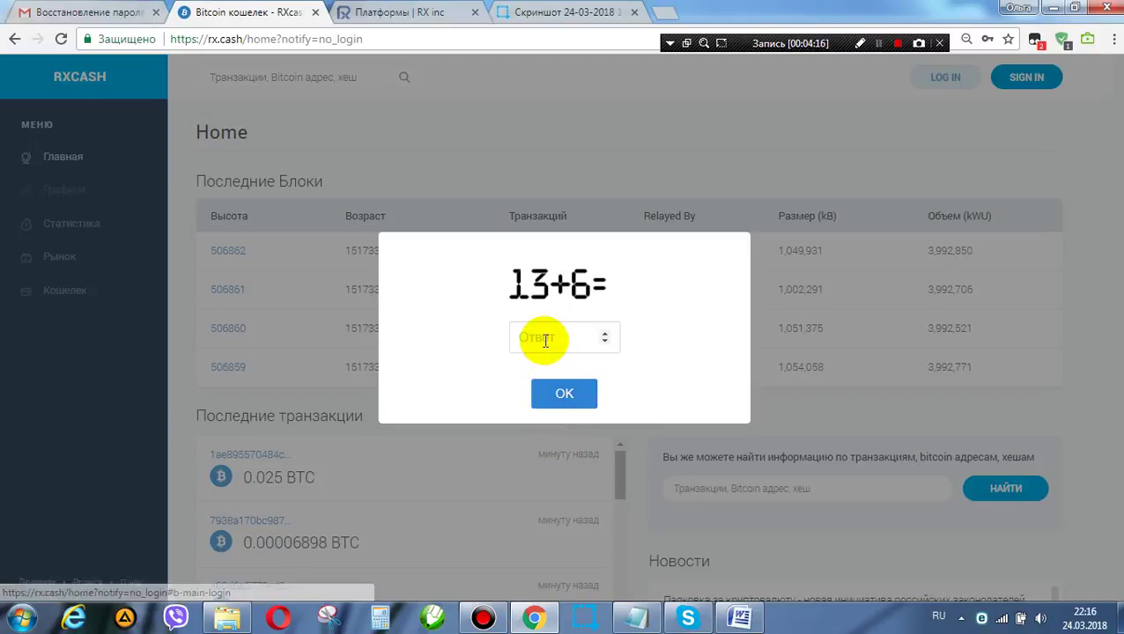
left_click(545, 341)
type("19")
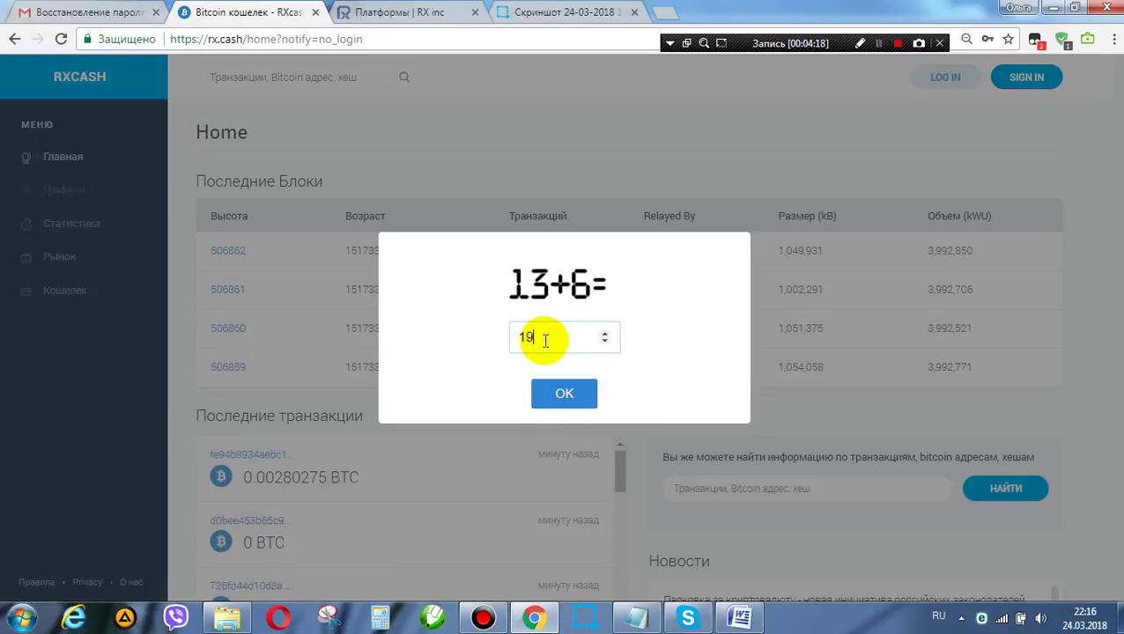
left_click(557, 398)
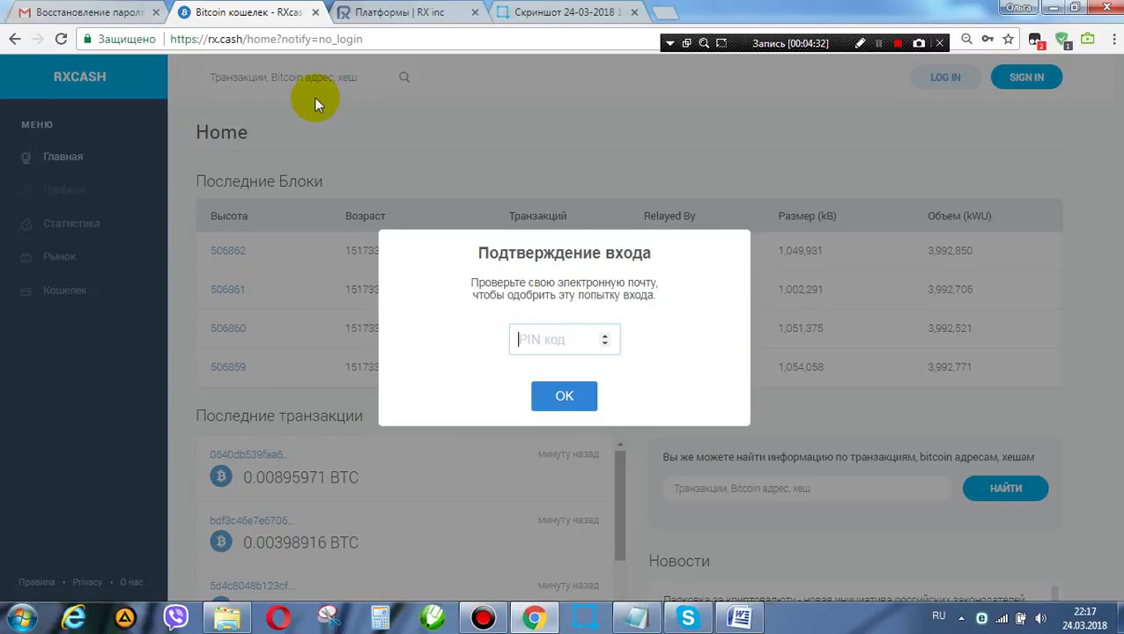
key("ctrl+shift+Tab")
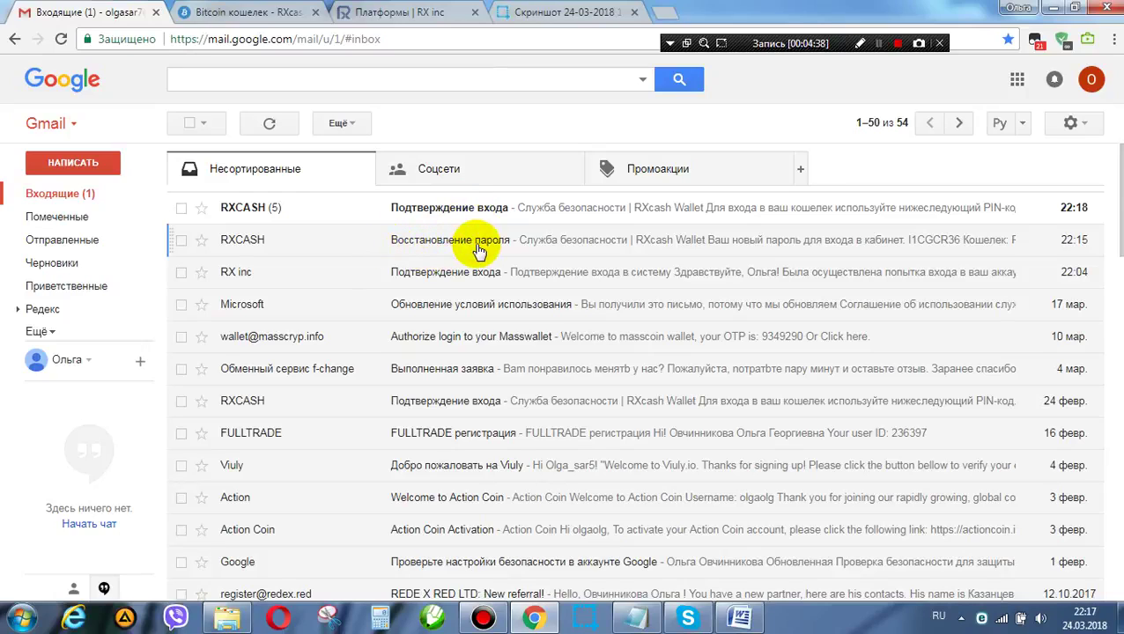
Step: Copy the PIN code from the newest 'Подтверждение входа' email and return to RXcash
left_click(433, 213)
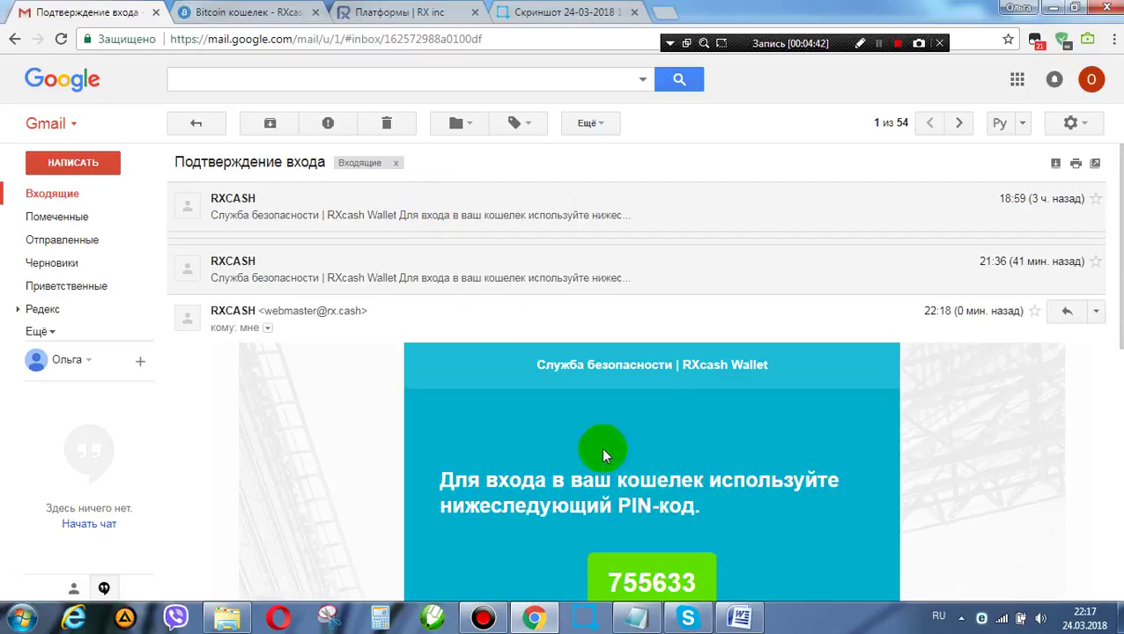
left_click_drag(610, 581, 700, 582)
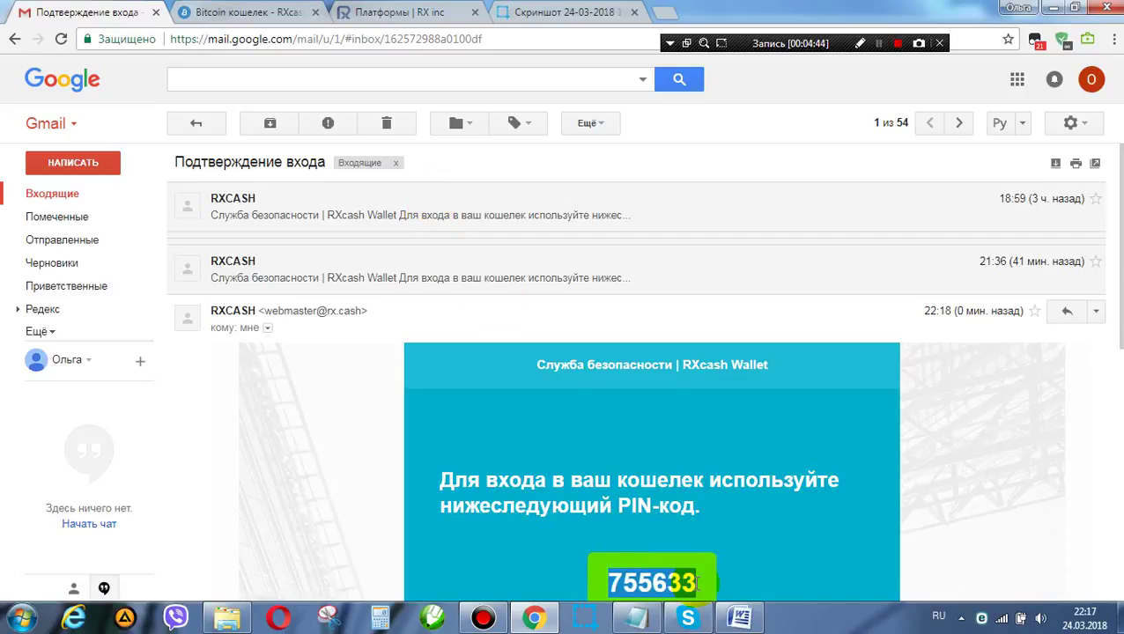
scroll(742, 544, "down", 2)
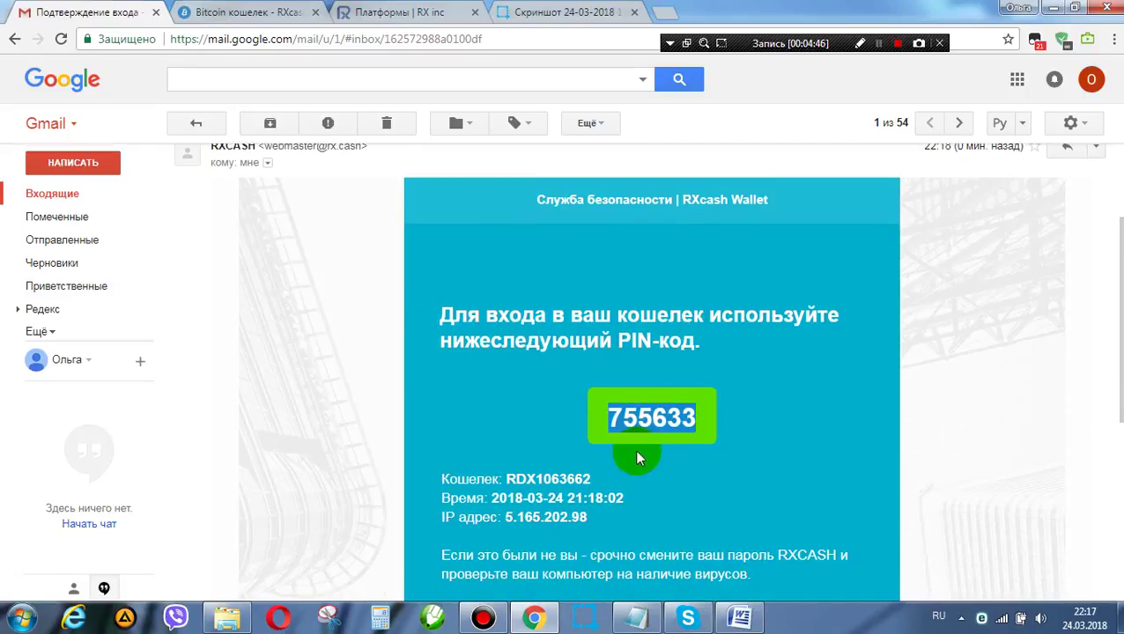
left_click(600, 430)
left_click_drag(592, 414, 693, 417)
key("ctrl+c")
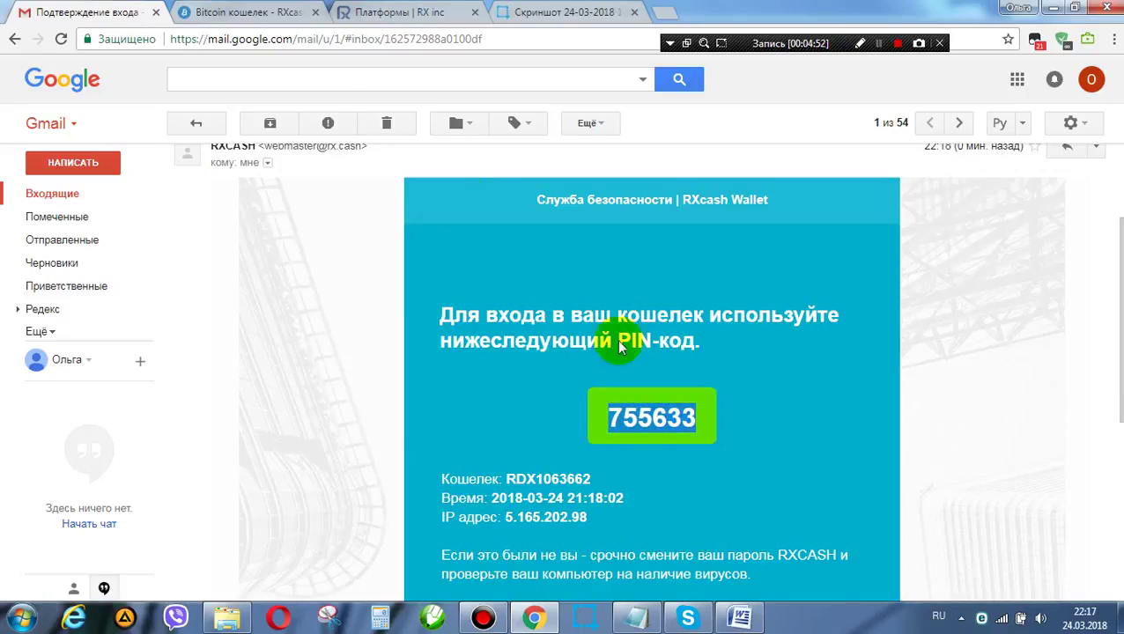
left_click(234, 14)
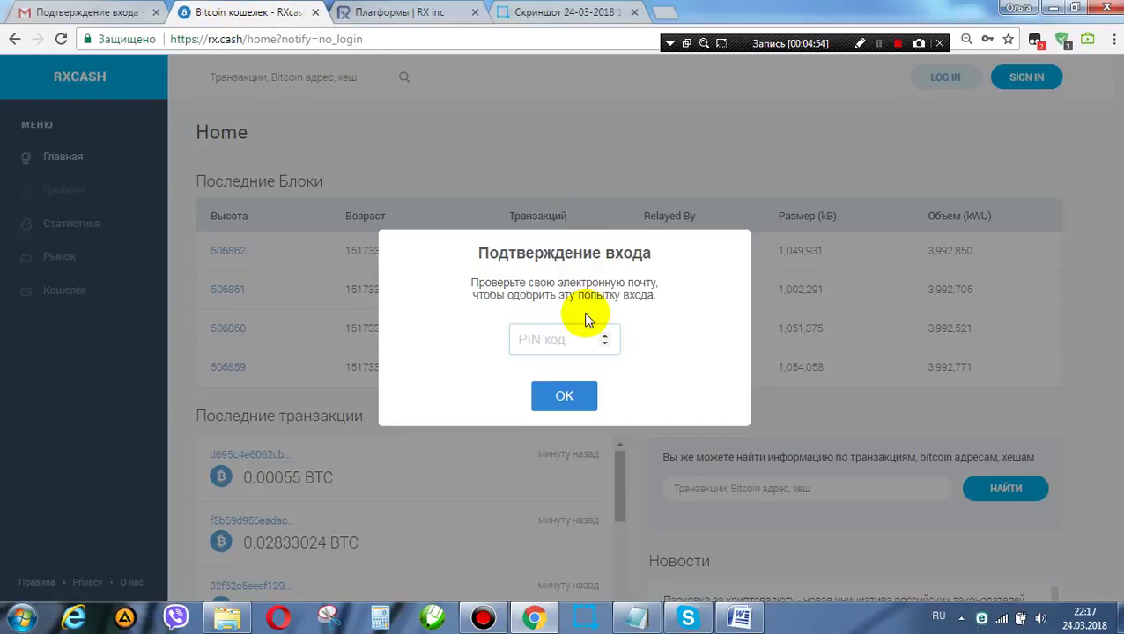
Step: Paste the emailed PIN into the 'PIN код' field and confirm the login
key("ctrl+v")
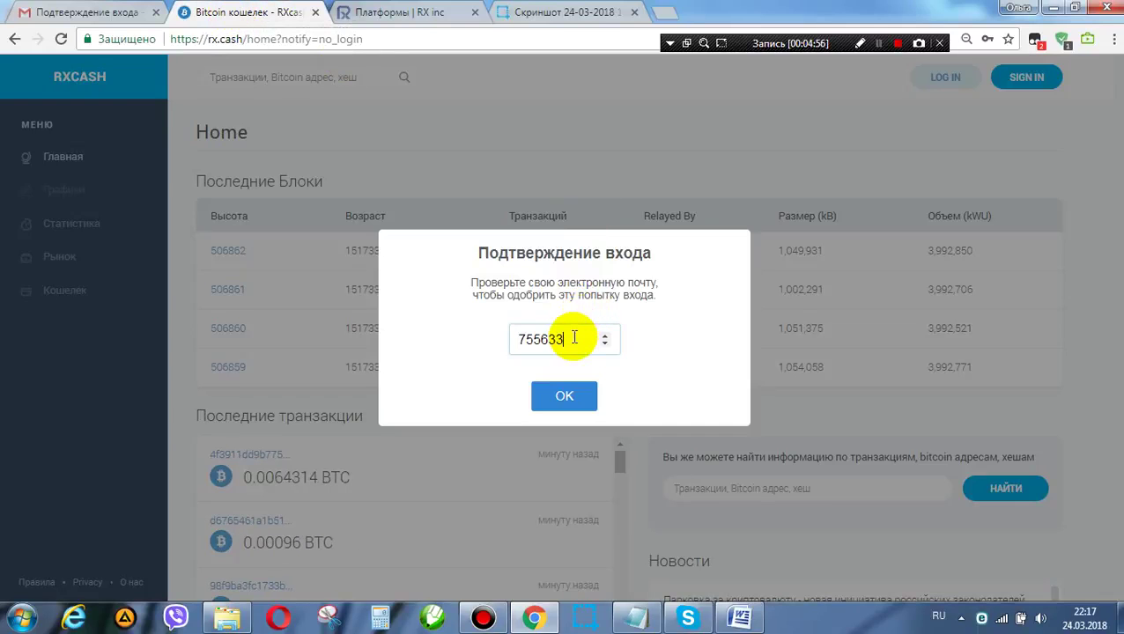
key("Return")
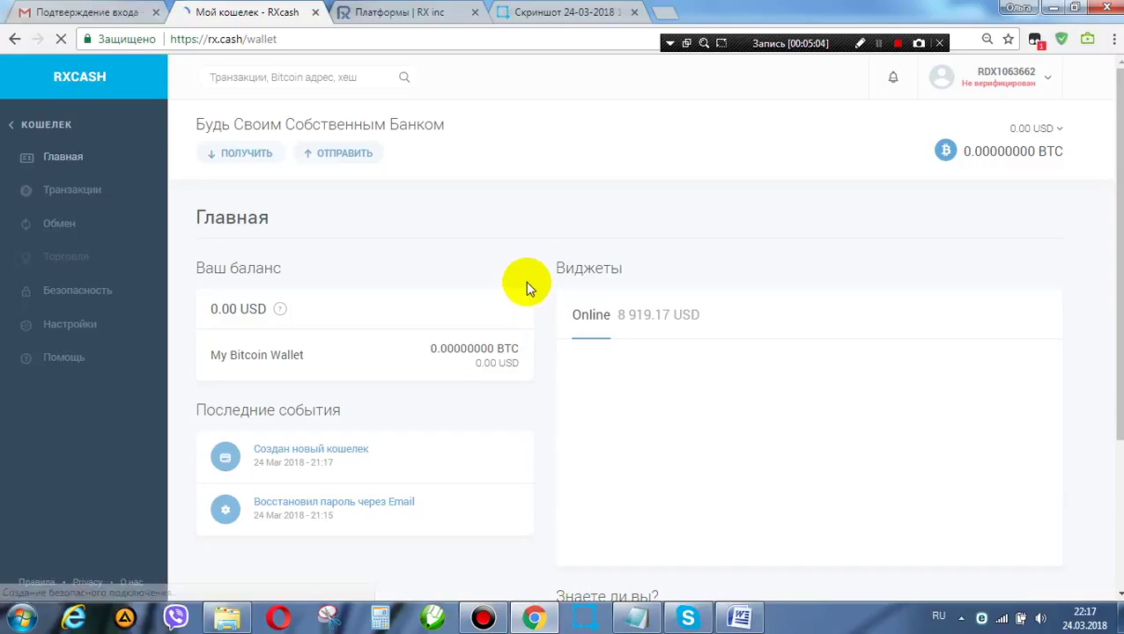
left_click(406, 16)
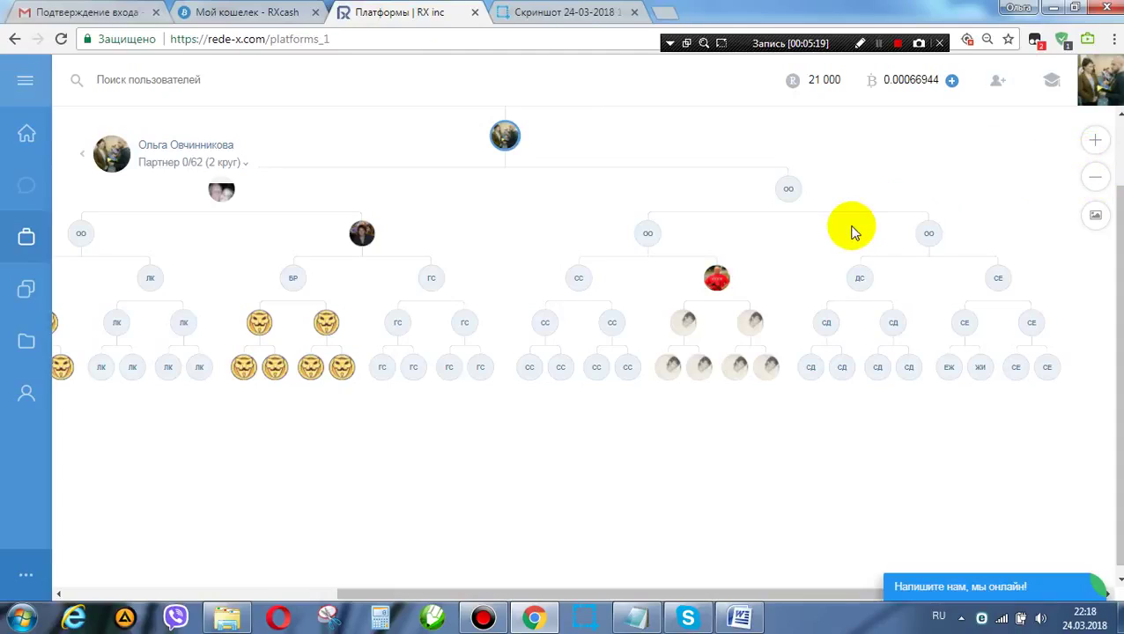
Step: Check the saved wallet screenshot, then open 'Главная страница' from the RX inc sidebar
left_click(527, 13)
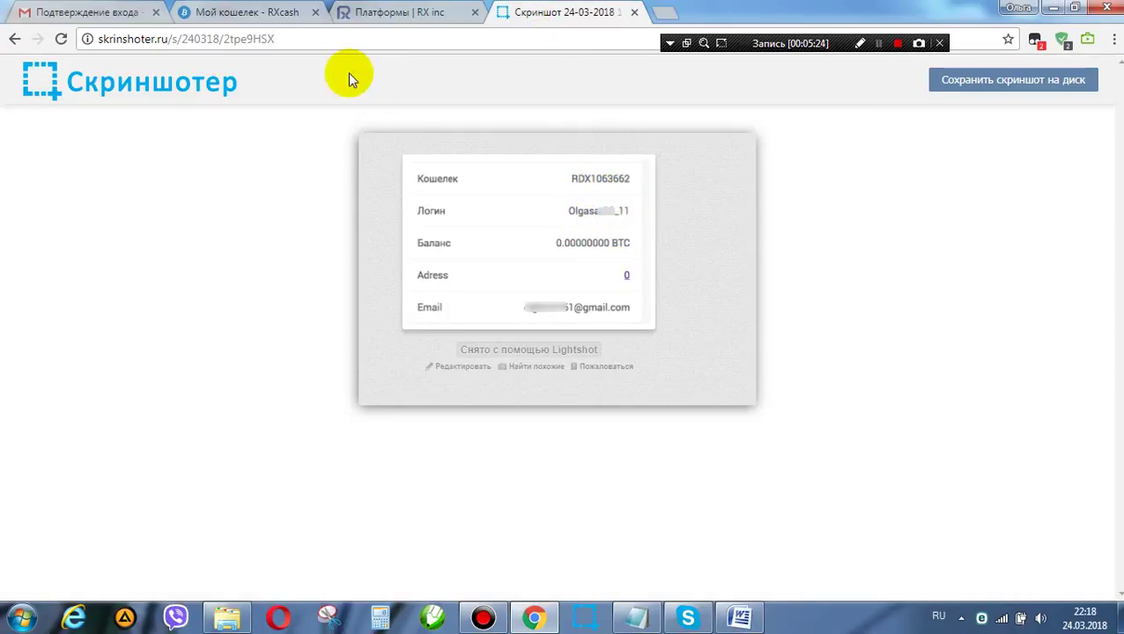
left_click(414, 18)
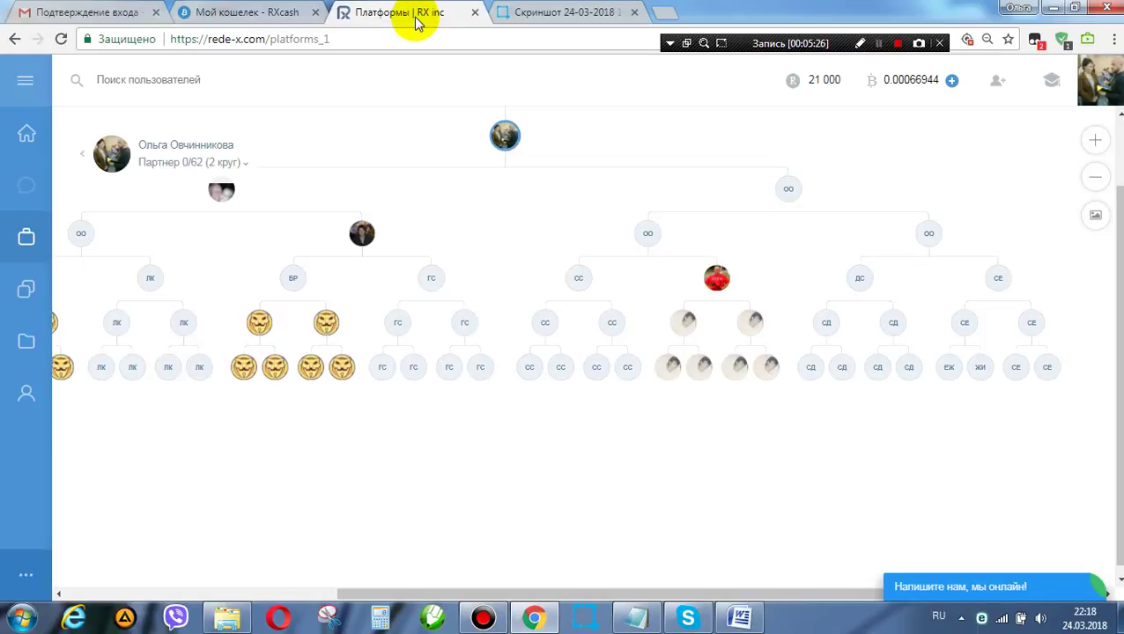
left_click(25, 83)
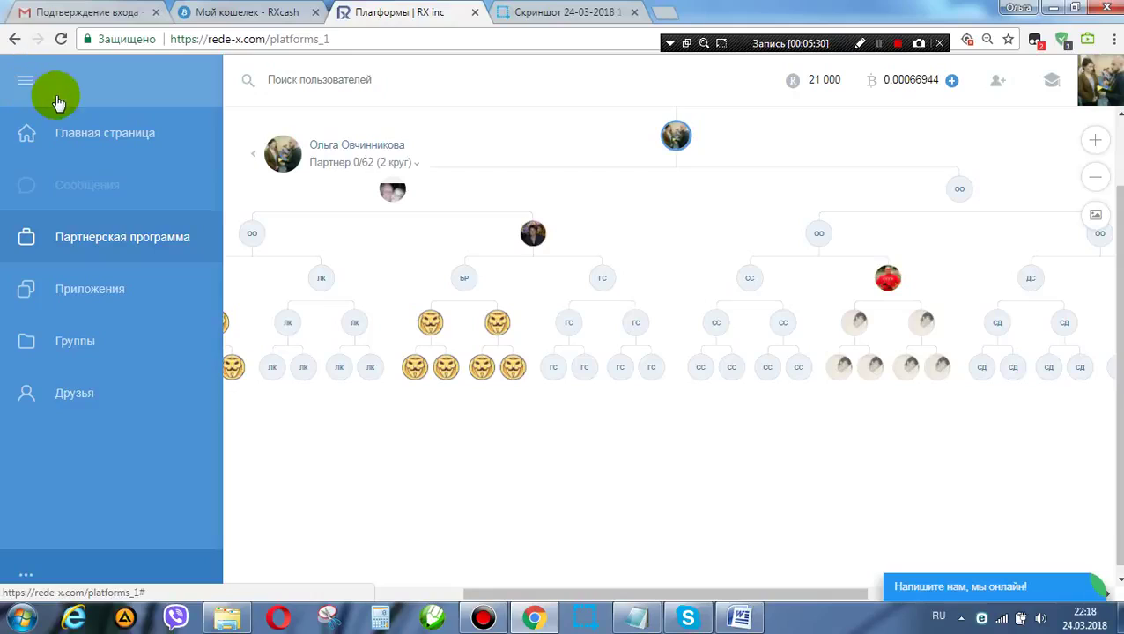
left_click(92, 134)
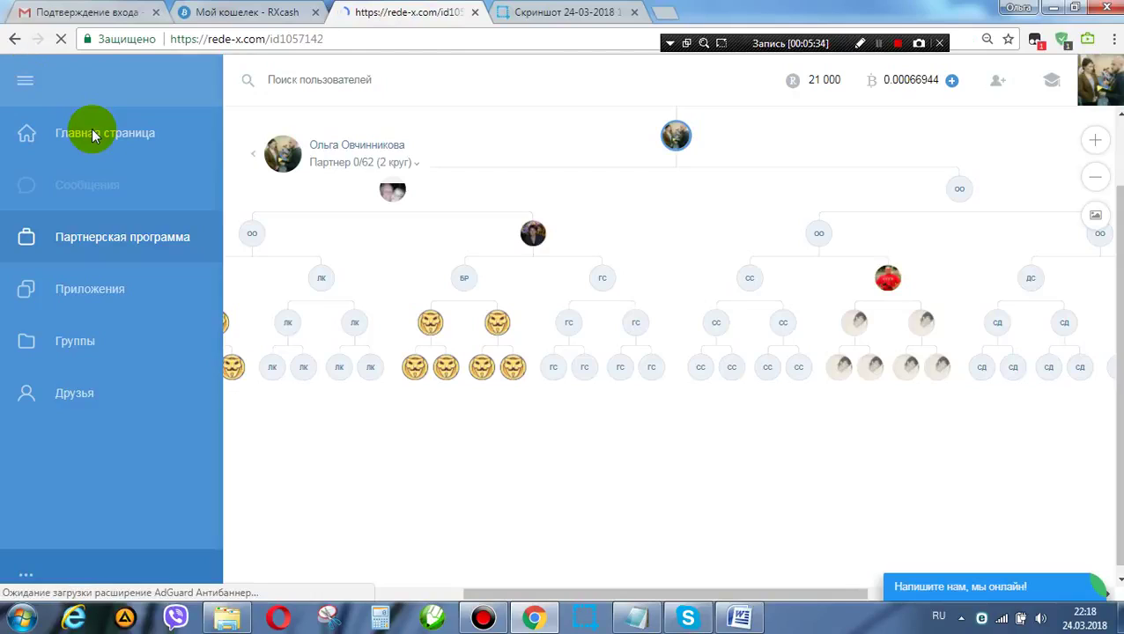
left_click(95, 133)
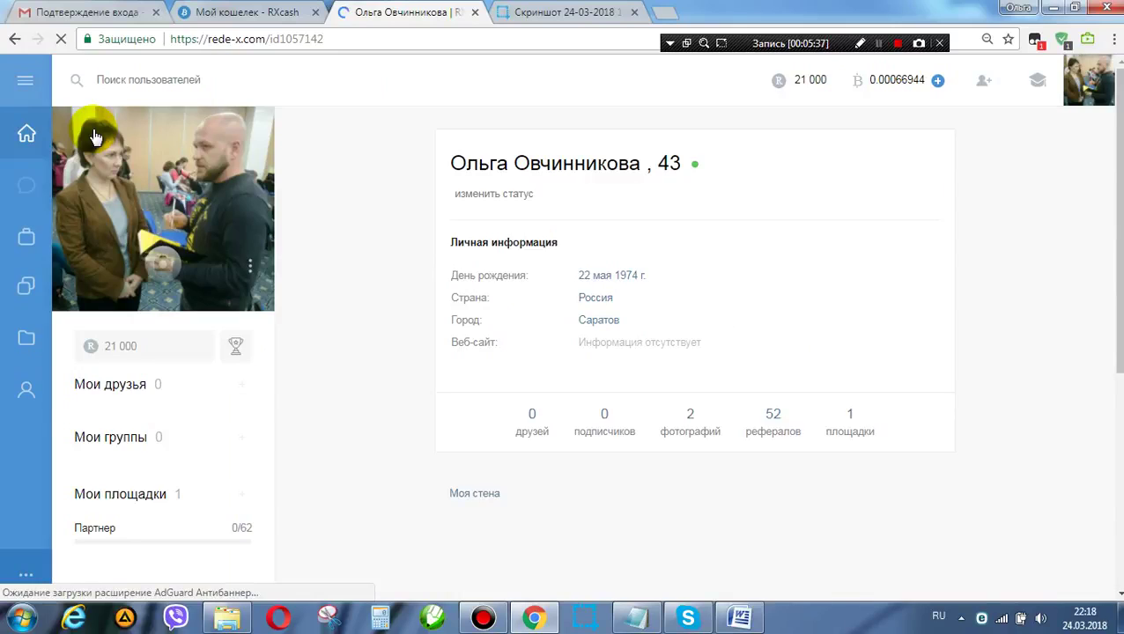